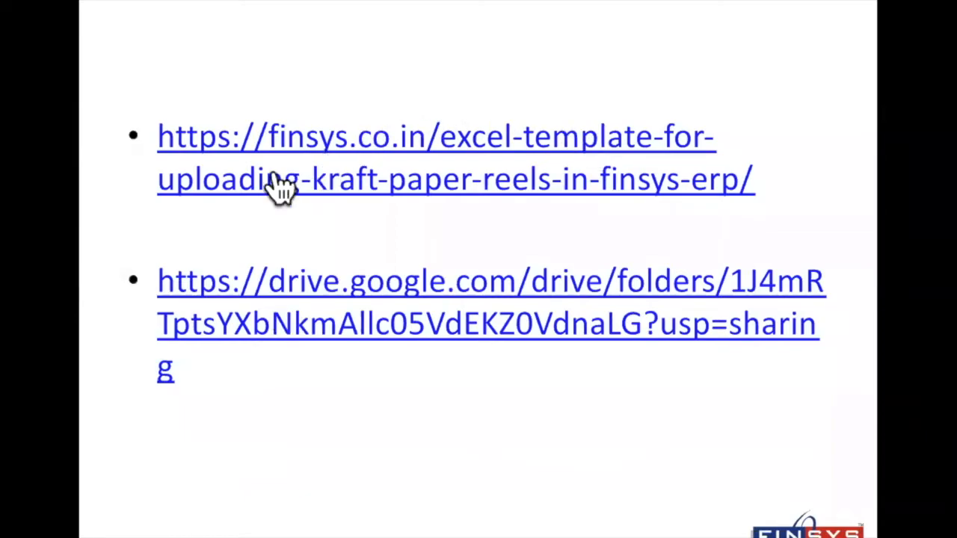
Step: Open the finsys.co.in page on the Excel template for uploading kraft paper reels and view its blank format sheet
left_click(562, 185)
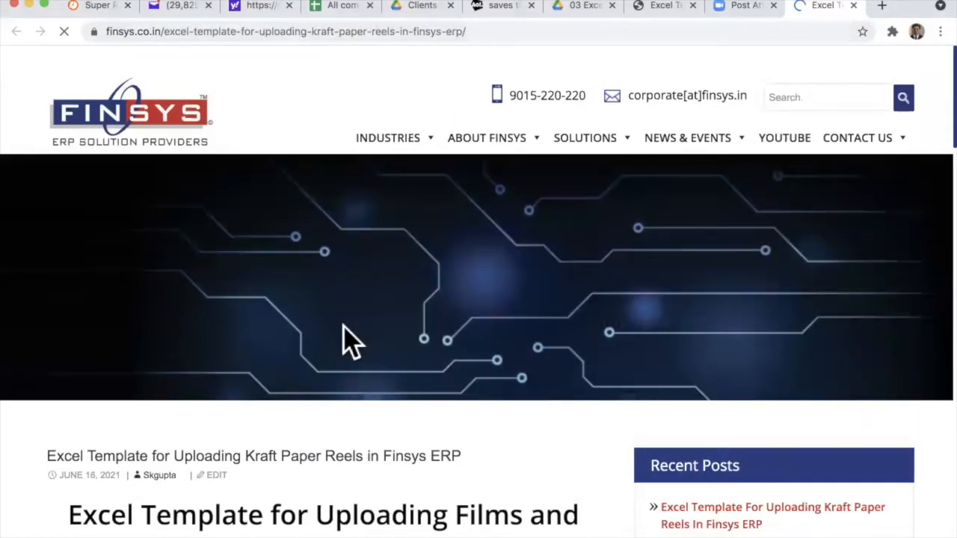
scroll(344, 327, "down", 5)
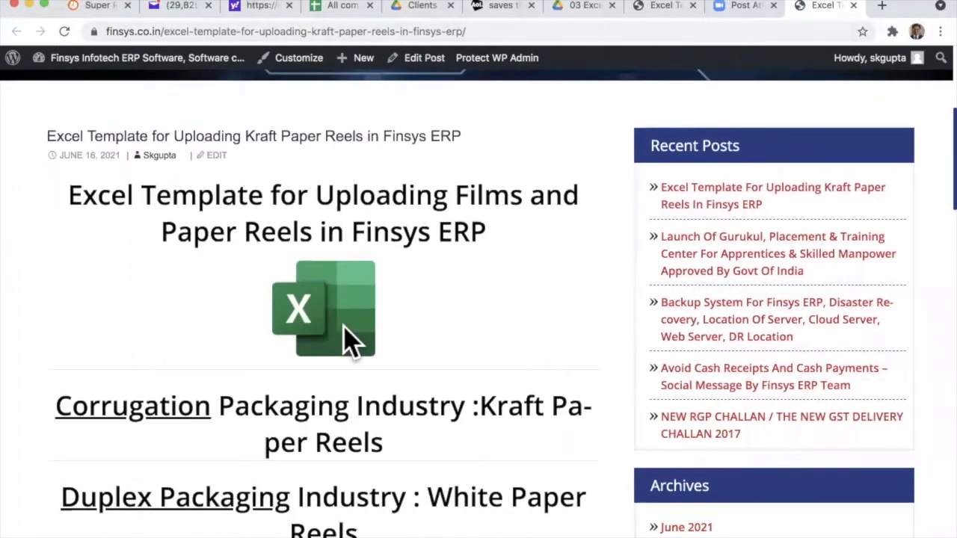
scroll(387, 363, "down", 3)
scroll(387, 362, "down", 3)
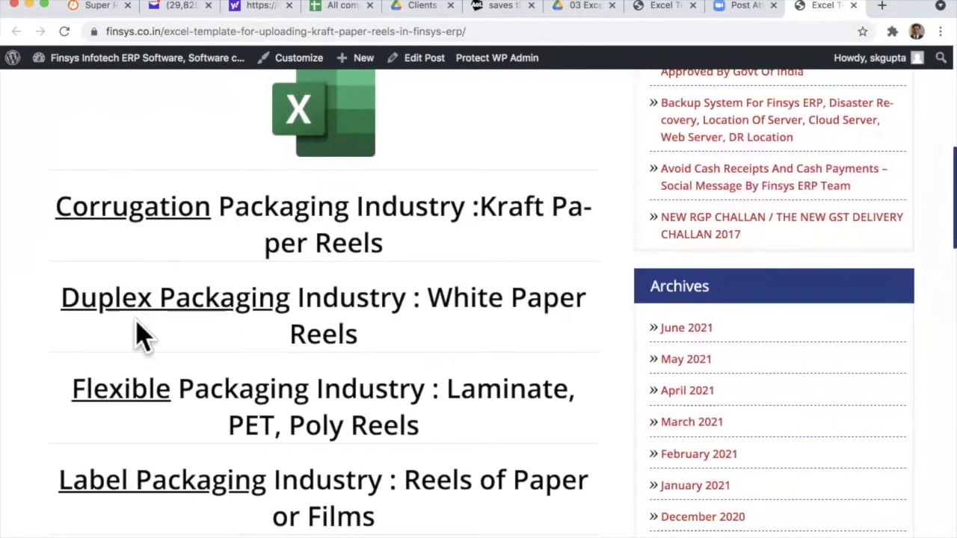
scroll(158, 444, "down", 6)
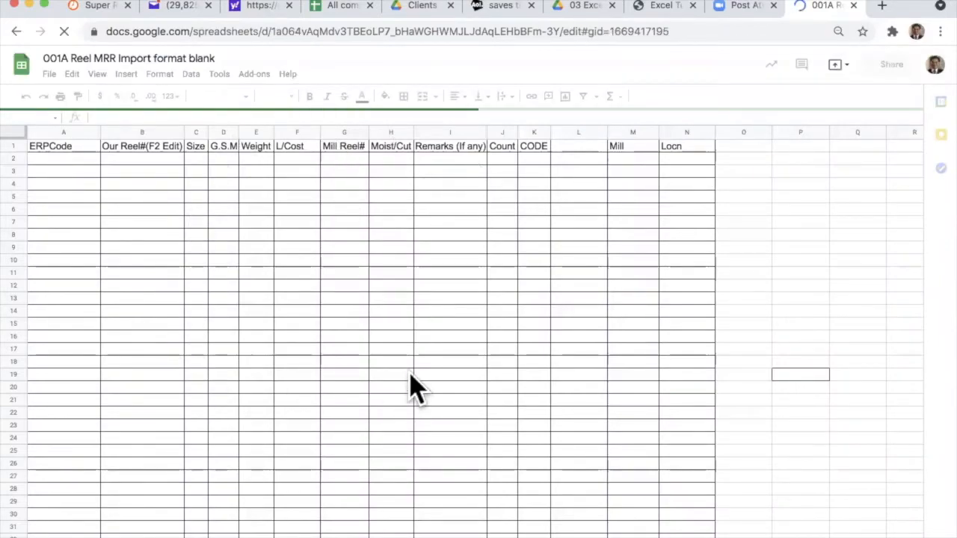
Step: View the filled-up example format linked on the template page, and open the 03 Excel Template download folder in Google Drive
left_click(16, 31)
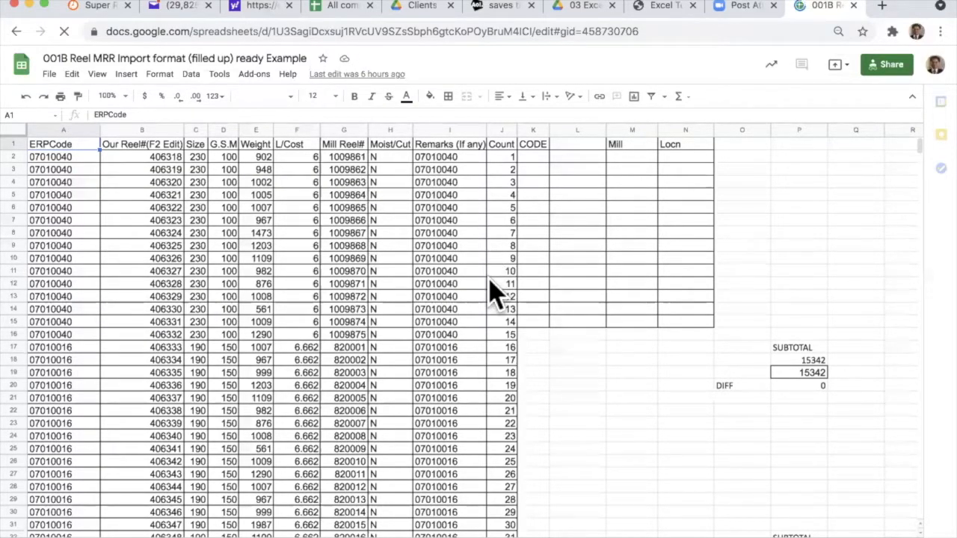
left_click(13, 33)
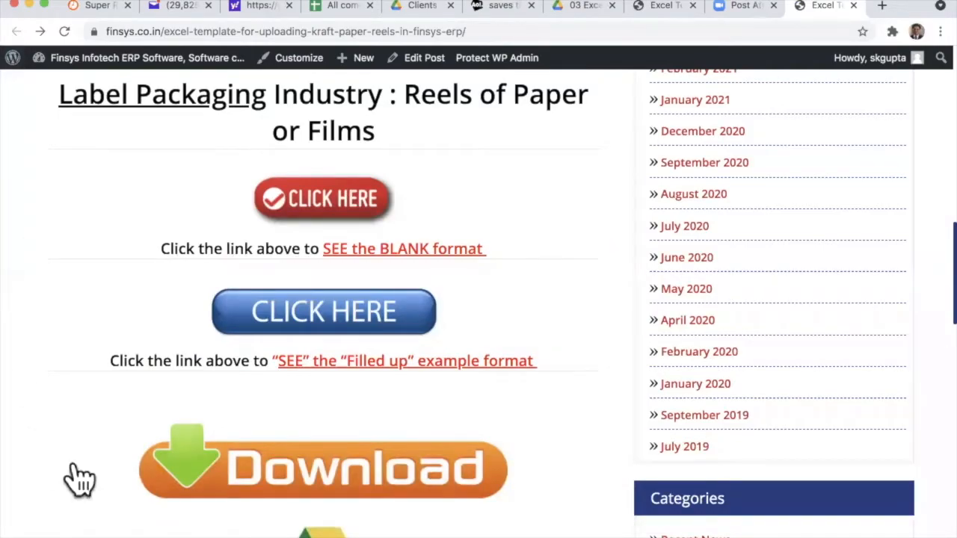
scroll(80, 478, "down", 5)
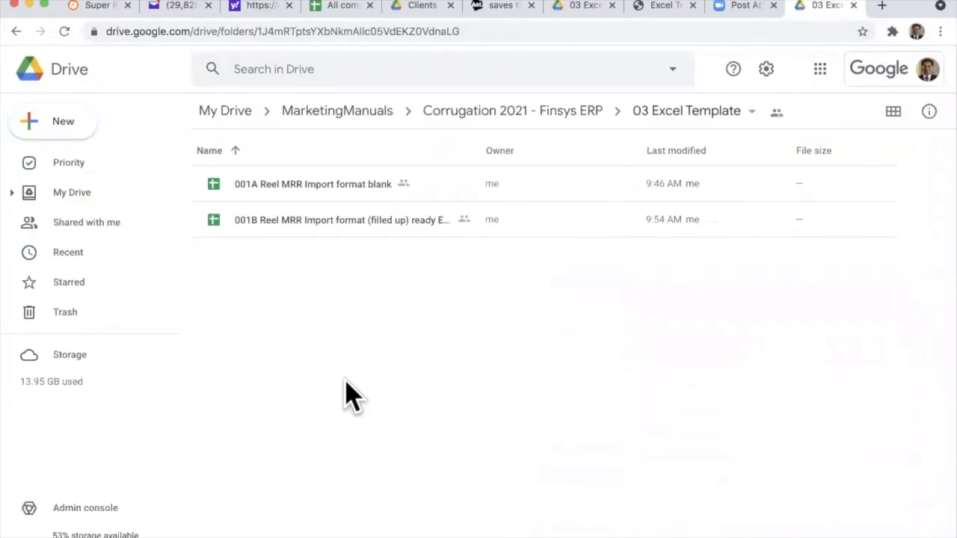
Step: Download the 001B Reel MRR Import format (filled up) ready Example file from the Drive folder
left_click(328, 187)
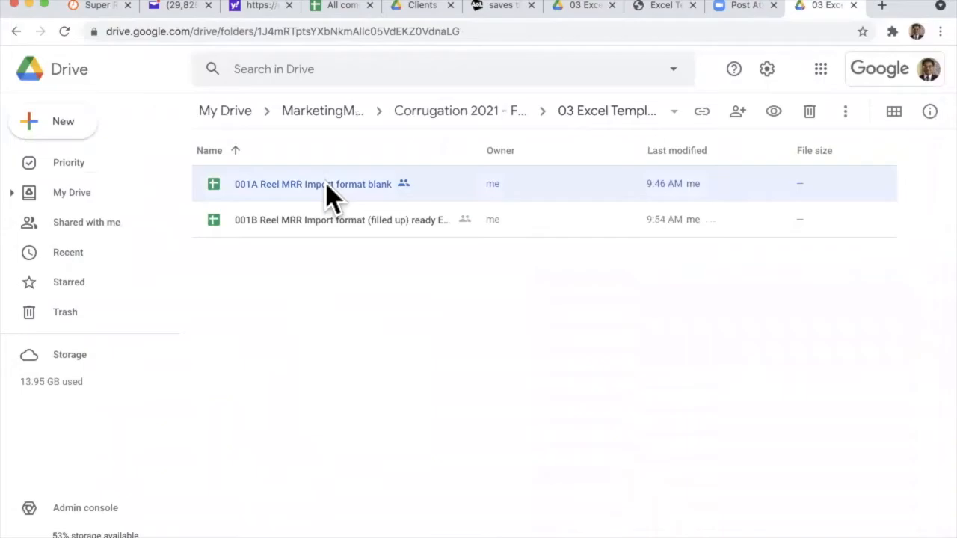
left_click(295, 226)
right_click(297, 227)
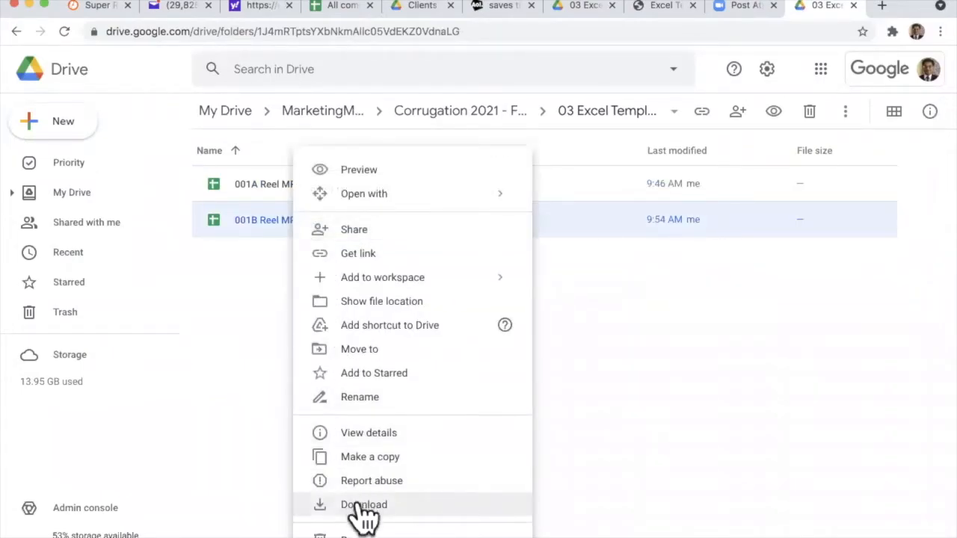
left_click(364, 506)
left_click(327, 195)
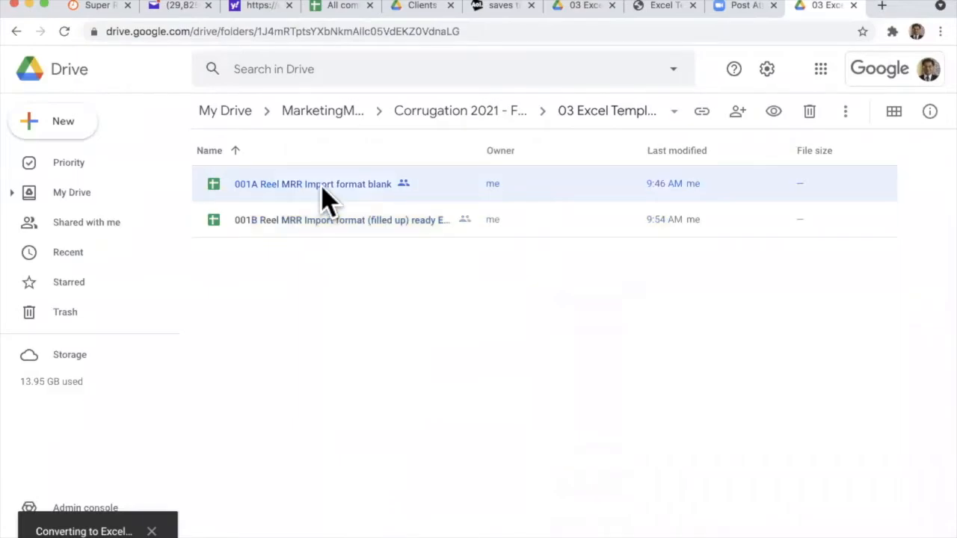
right_click(323, 196)
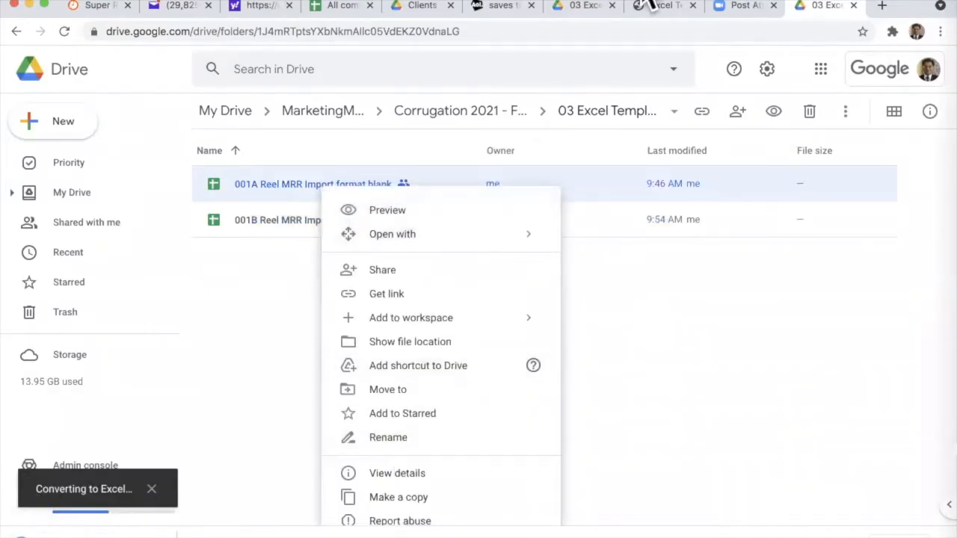
left_click(91, 531)
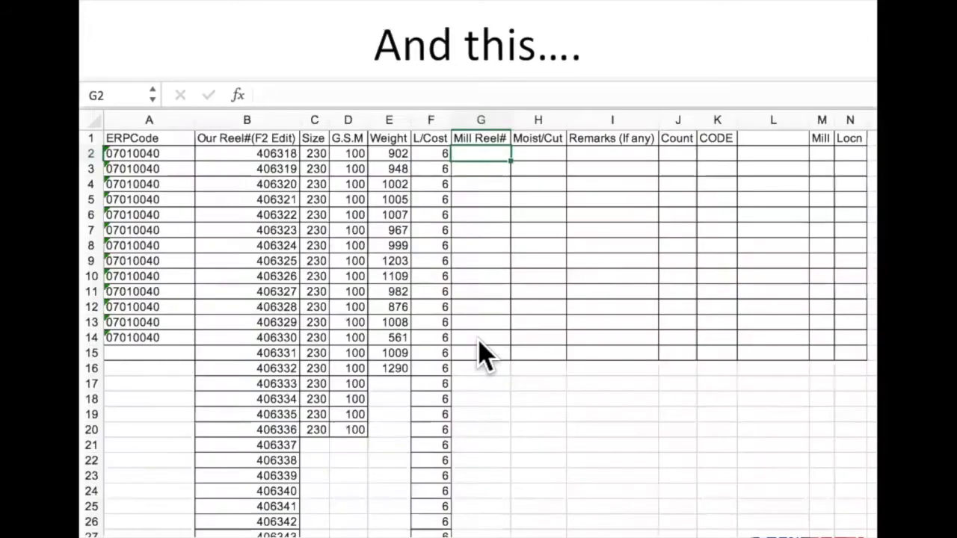
left_click(488, 353)
left_click(438, 428)
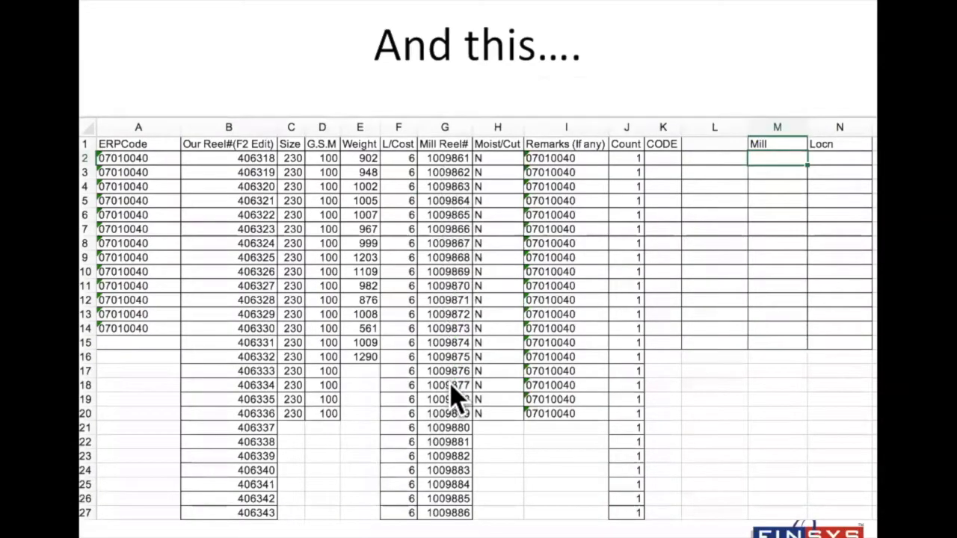
left_click(524, 367)
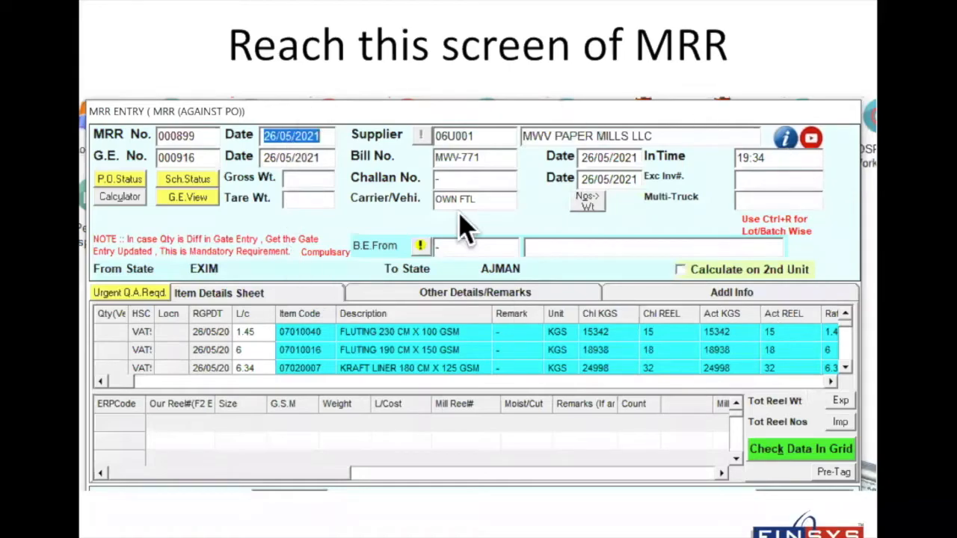
left_click(725, 415)
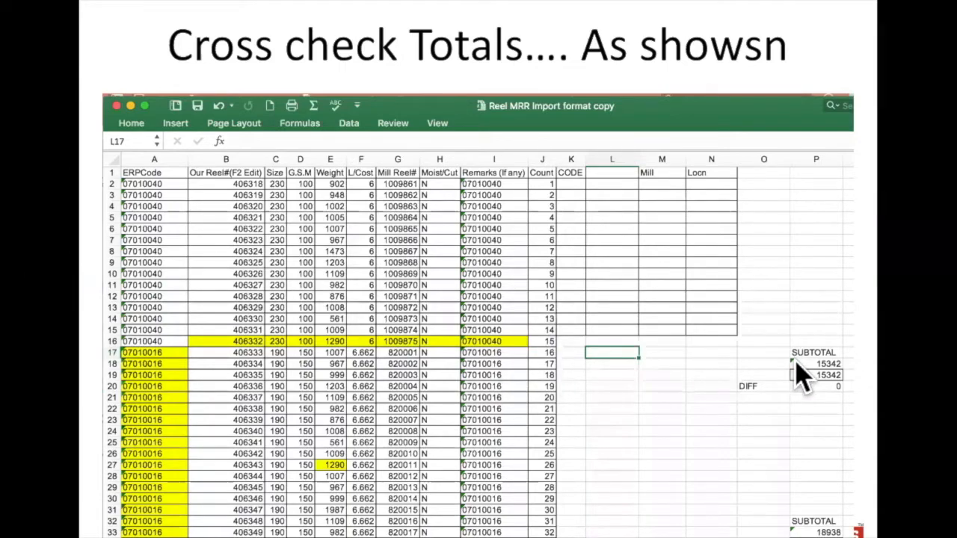
key("Right")
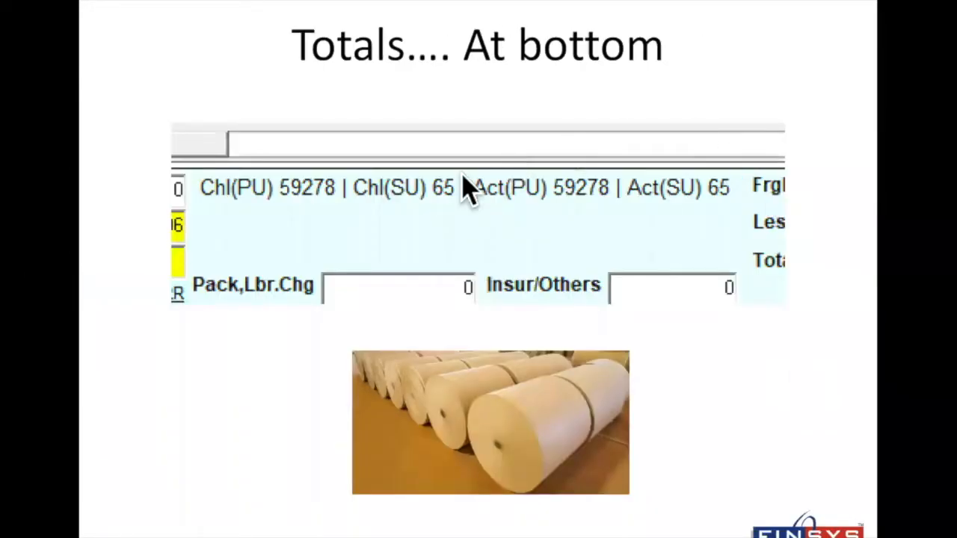
key("Left")
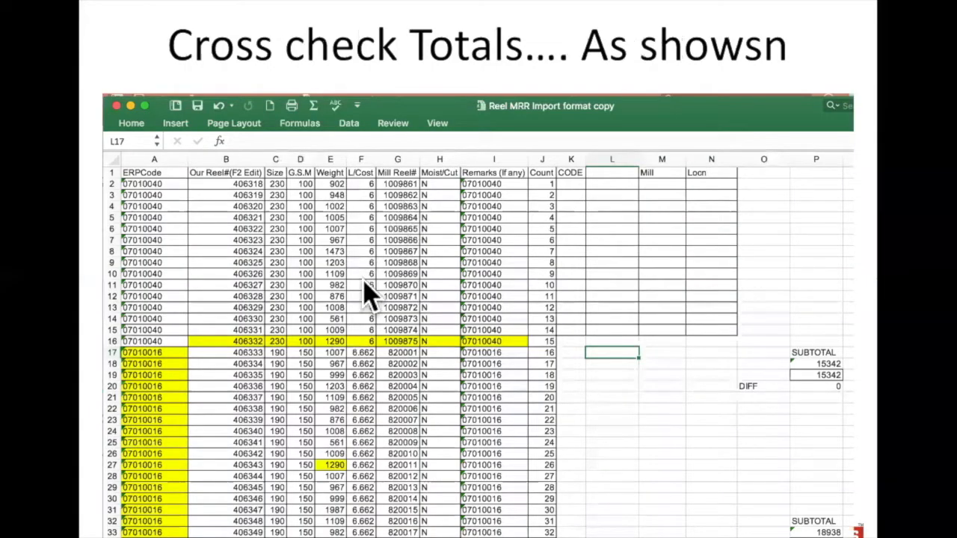
key("Right")
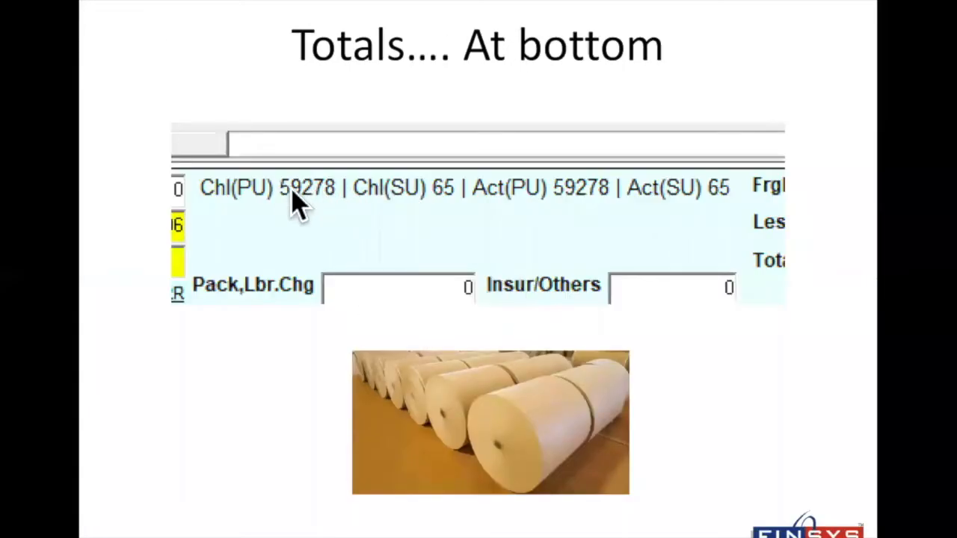
key("Right")
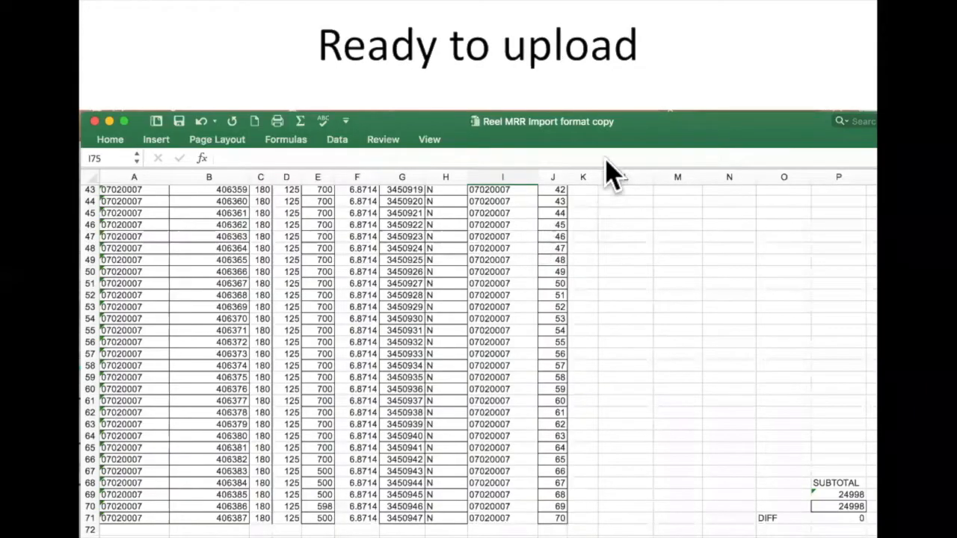
key("Right")
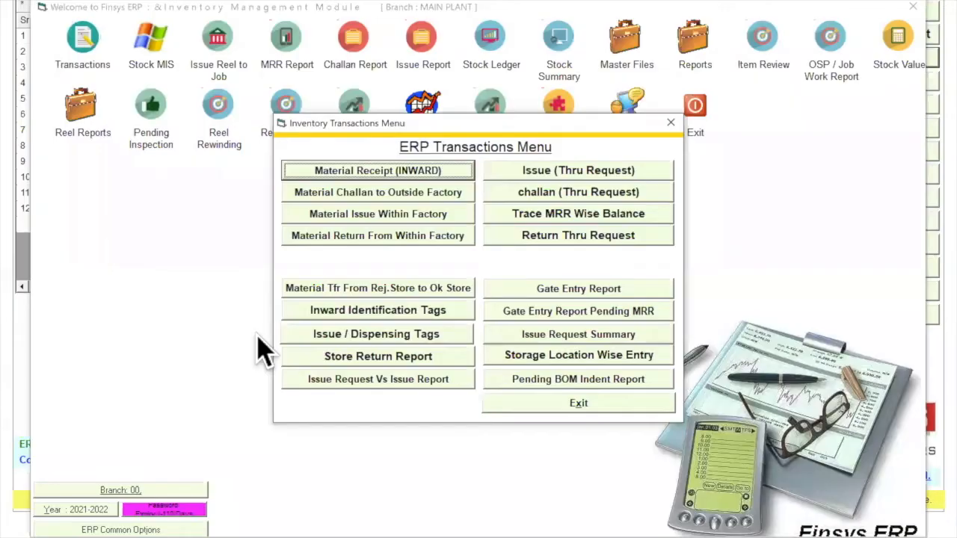
Step: Start a new inward material receipt in Finsys ERP with the document type MRR (AGAINST PO)
left_click(411, 172)
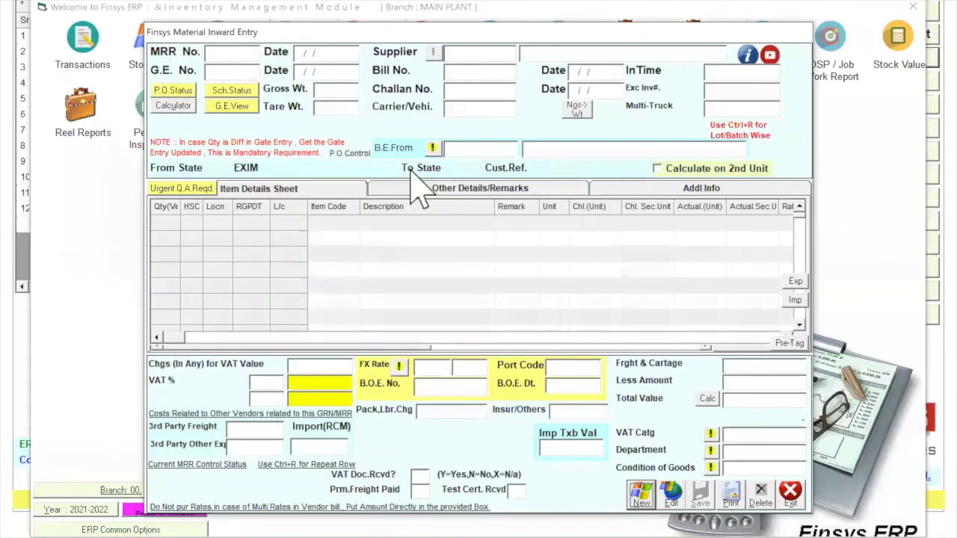
key("Tab")
key("Down")
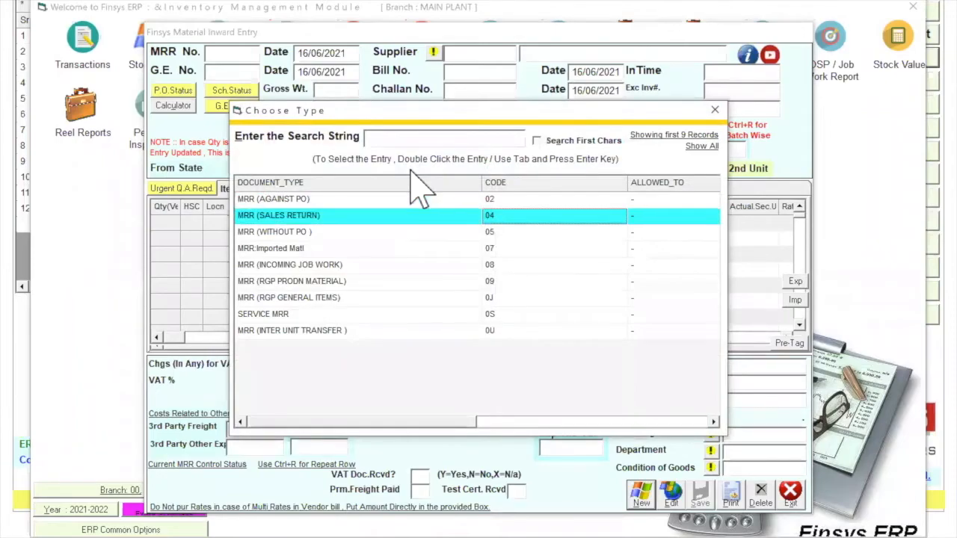
key("Up")
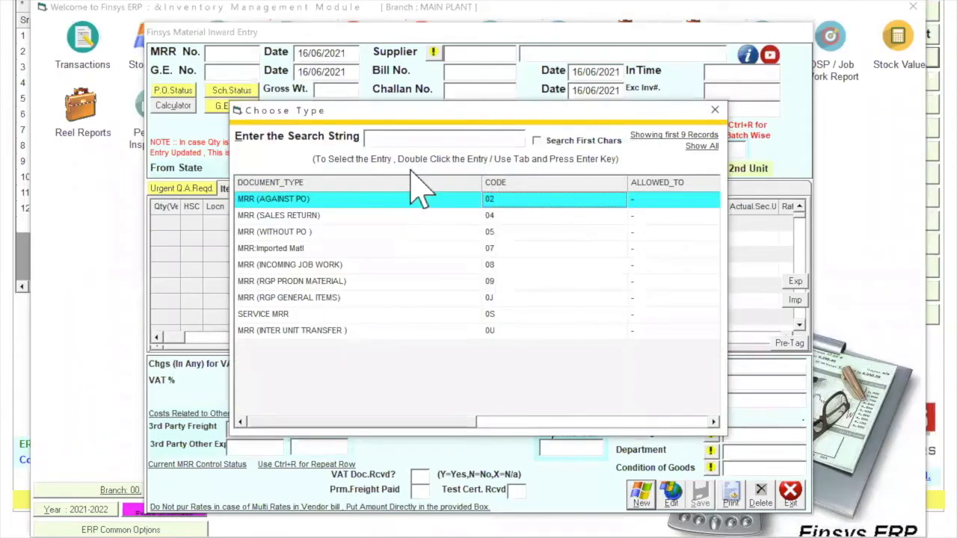
key("Return")
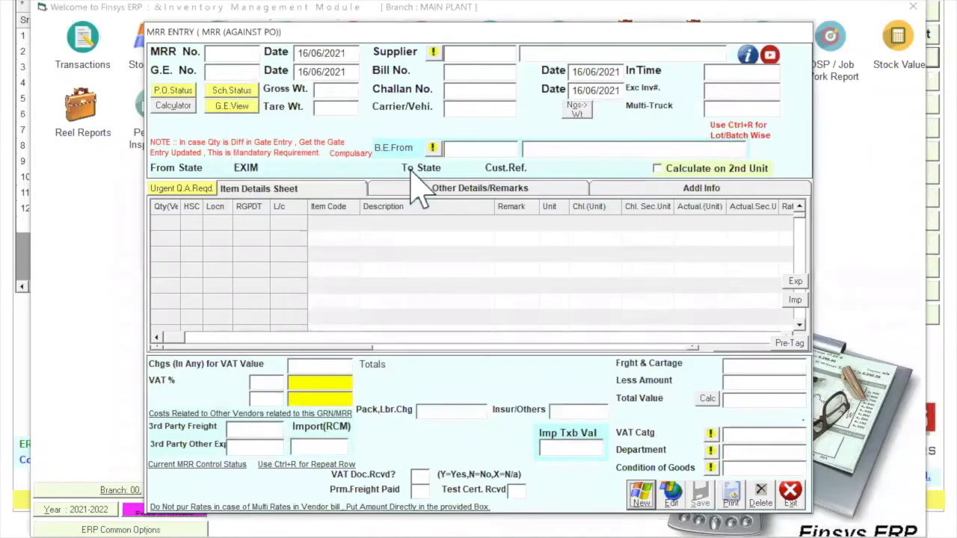
Step: Load the pending gate entry from NITHYA PAPER MILLS LTD into the new MRR
key("Tab")
key("Down")
key("Down")
key("Up")
key("Up")
key("Return")
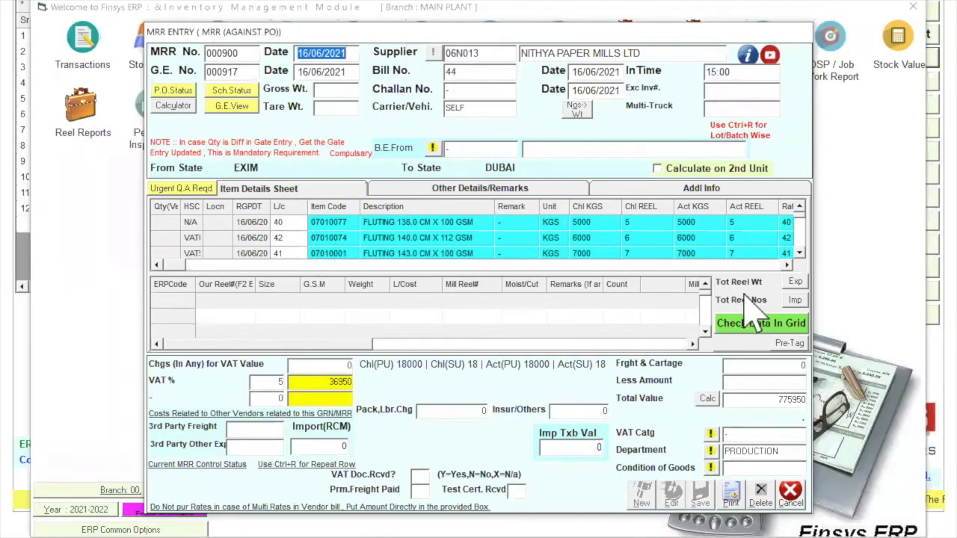
Step: Import the reel details into the MRR's reel grid from the Desktop file 001---Nithya CSV.csv
left_click(796, 301)
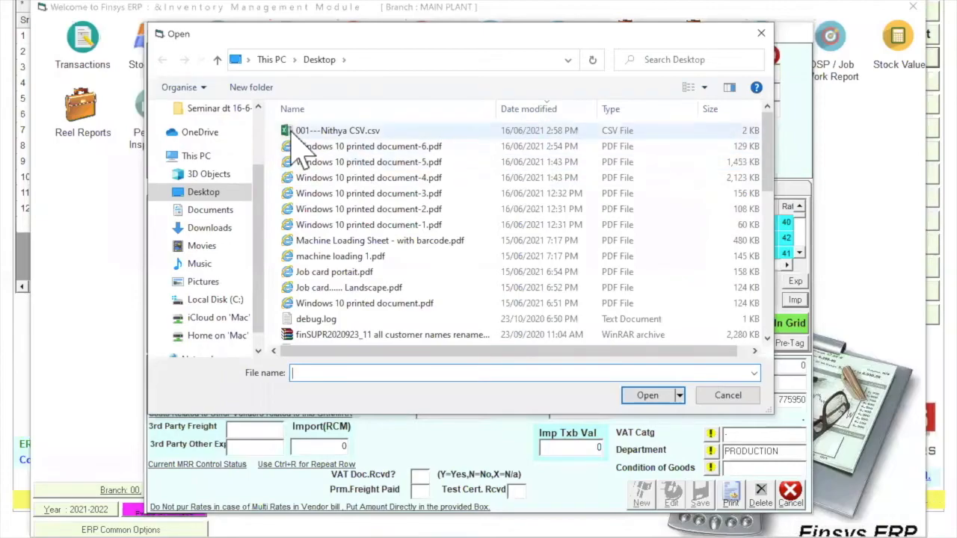
left_click(313, 132)
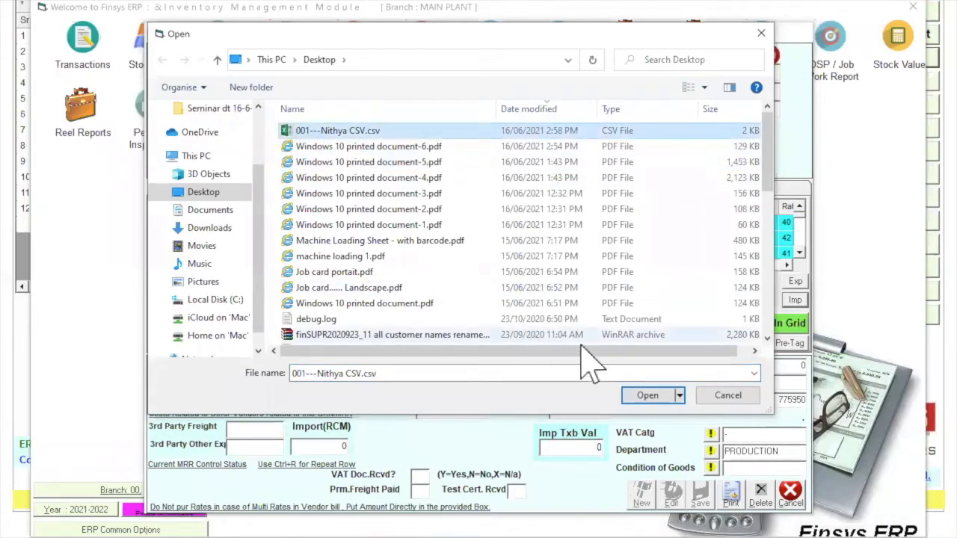
left_click(651, 399)
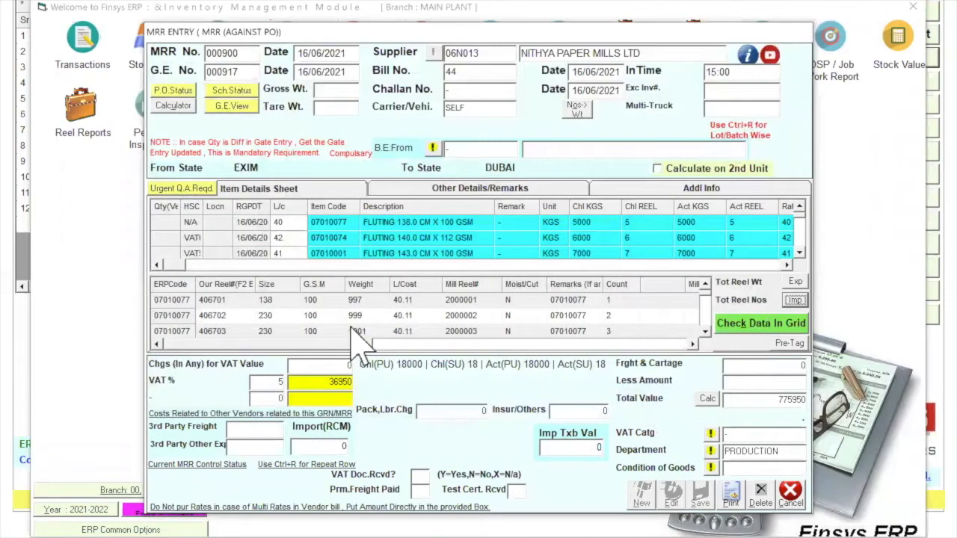
Step: Examine the imported reel rows through to the last one, including ERP code, size, GSM, weight and mill reel number
left_click(703, 332)
left_click(704, 332)
left_click(703, 331)
left_click(703, 332)
left_click(703, 332)
left_click(703, 332)
left_click(703, 332)
left_click(704, 332)
left_click(704, 332)
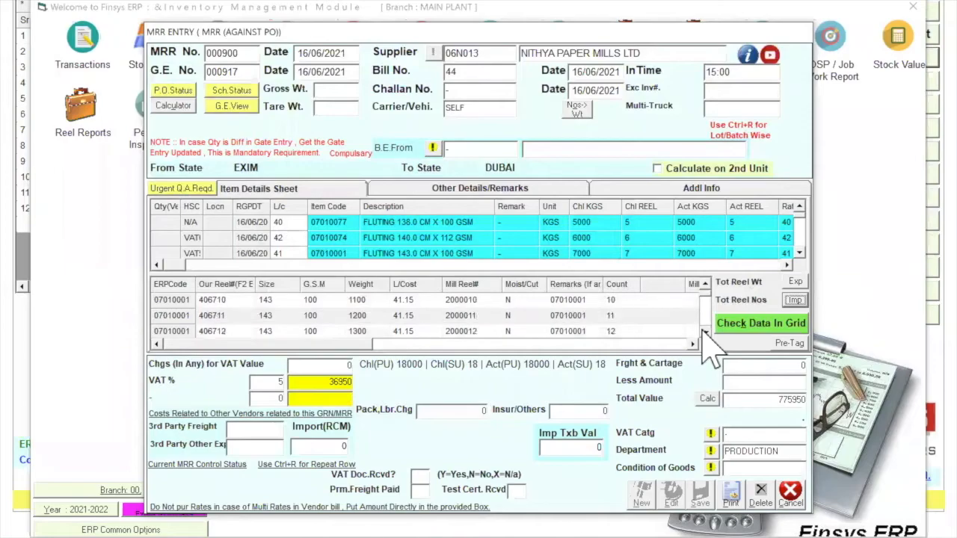
left_click(703, 332)
left_click(703, 332)
left_click(703, 331)
left_click(703, 331)
left_click(703, 332)
left_click(703, 332)
left_click(704, 332)
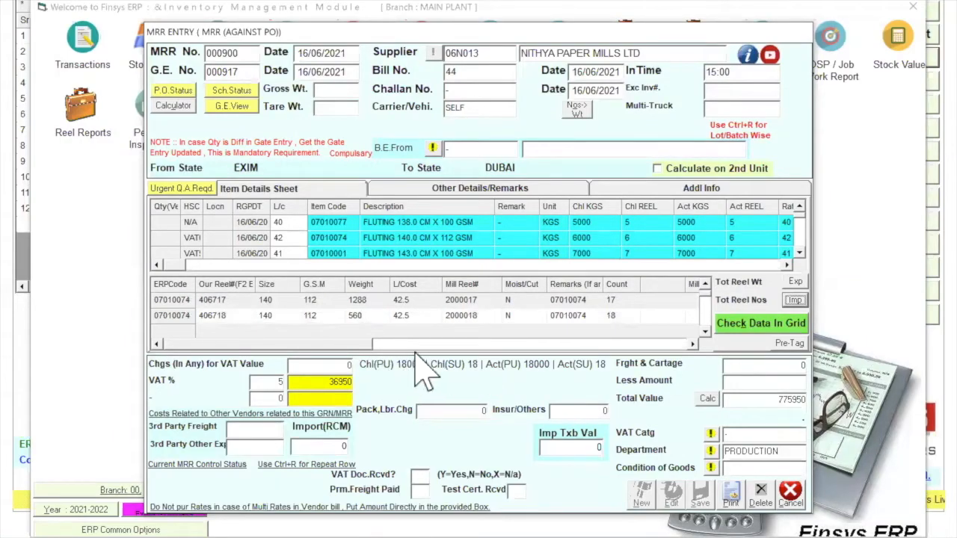
Step: Run the data check on the imported reel grid and acknowledge it
left_click(743, 327)
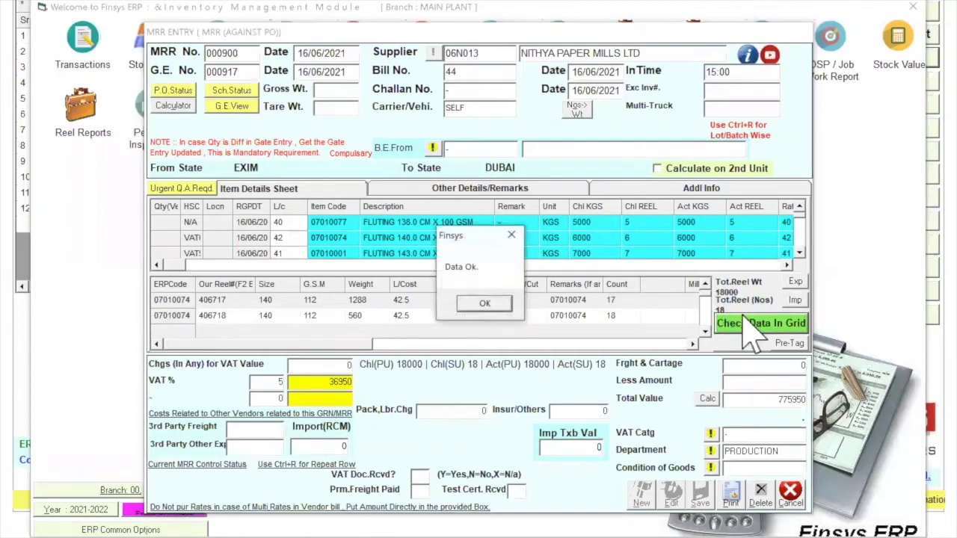
left_click(484, 304)
Step: Set VAT Doc.Rcvd? to Y and save the MRR
left_click(701, 495)
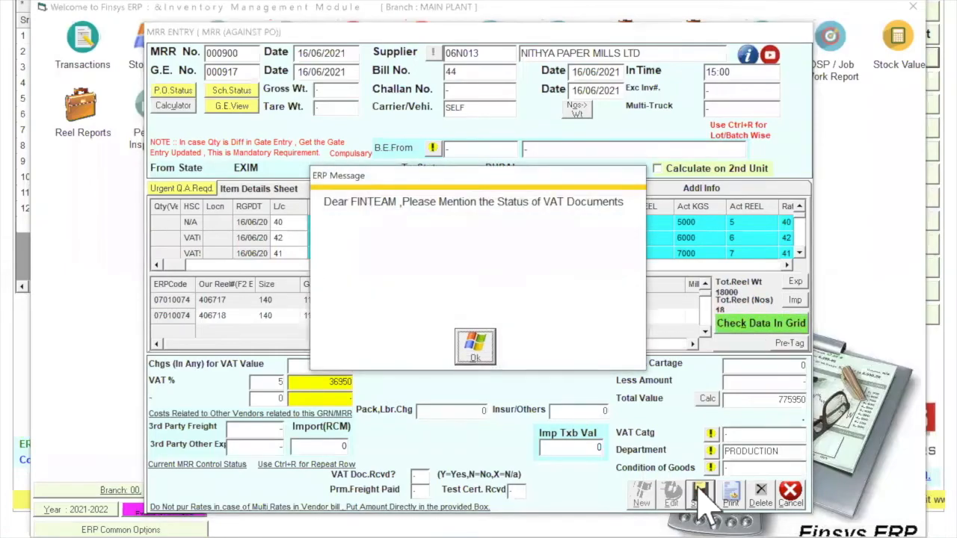
left_click(474, 345)
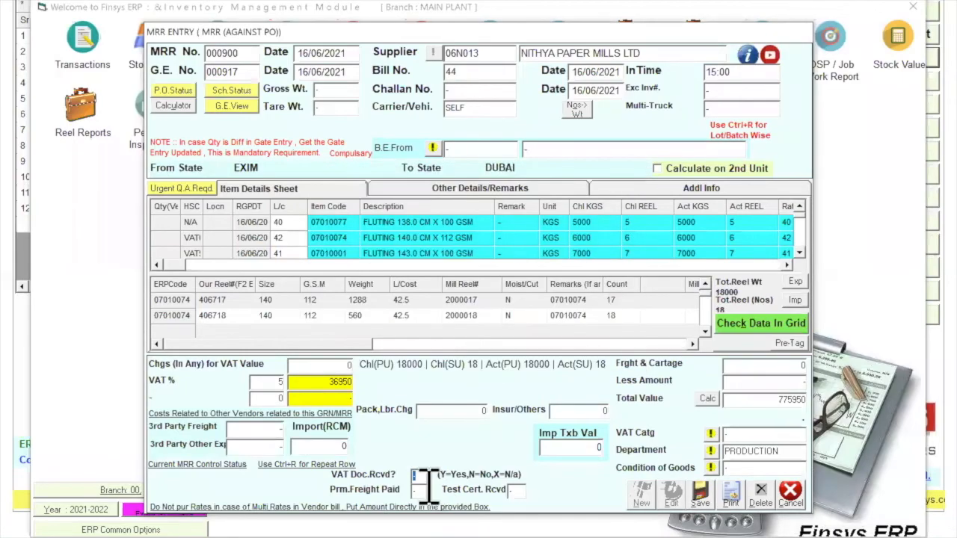
type("y")
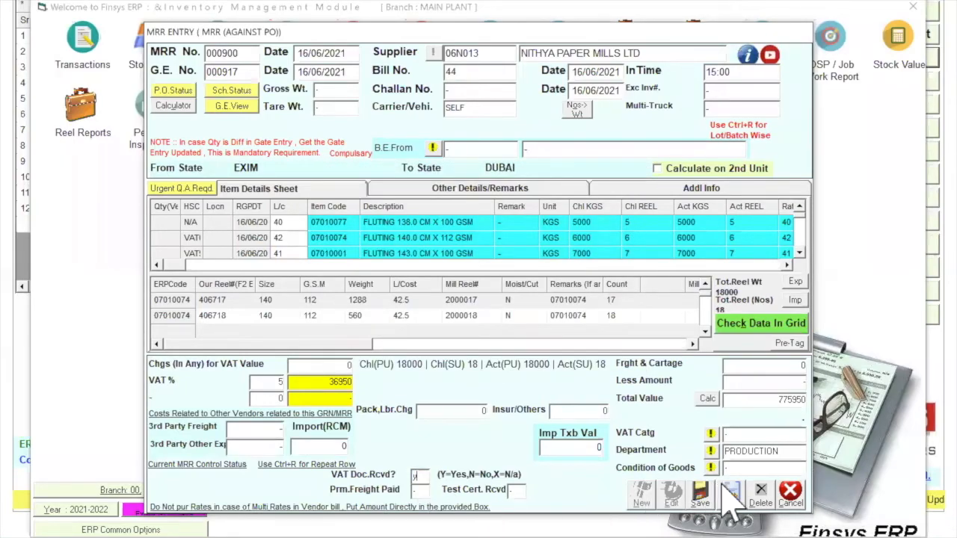
left_click(702, 497)
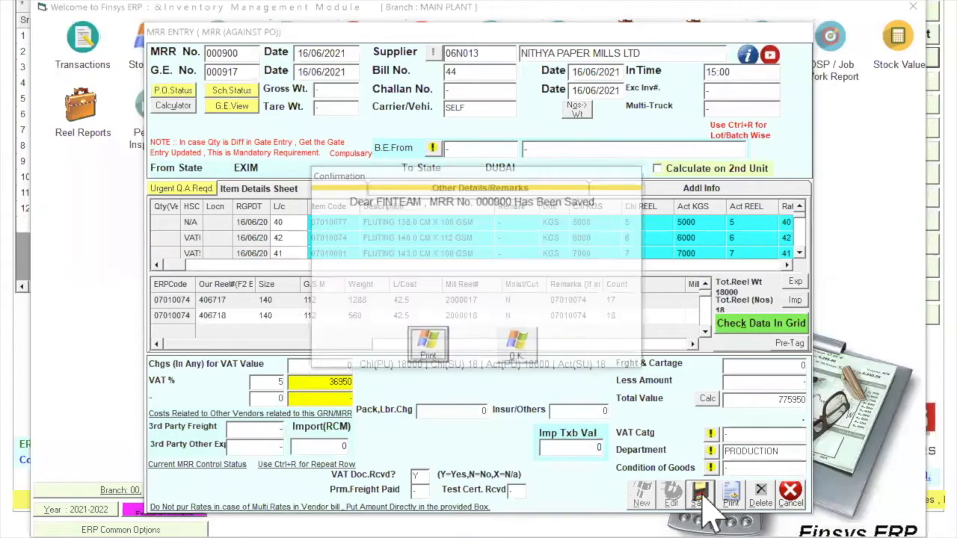
Step: Print the saved MRR, and delete that MRR entry so it can be re-entered
left_click(432, 350)
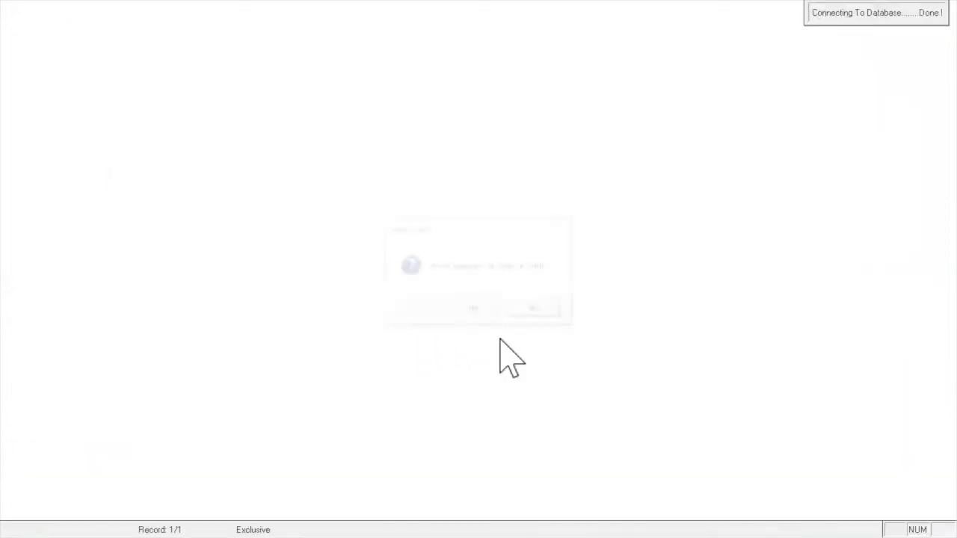
key("Return")
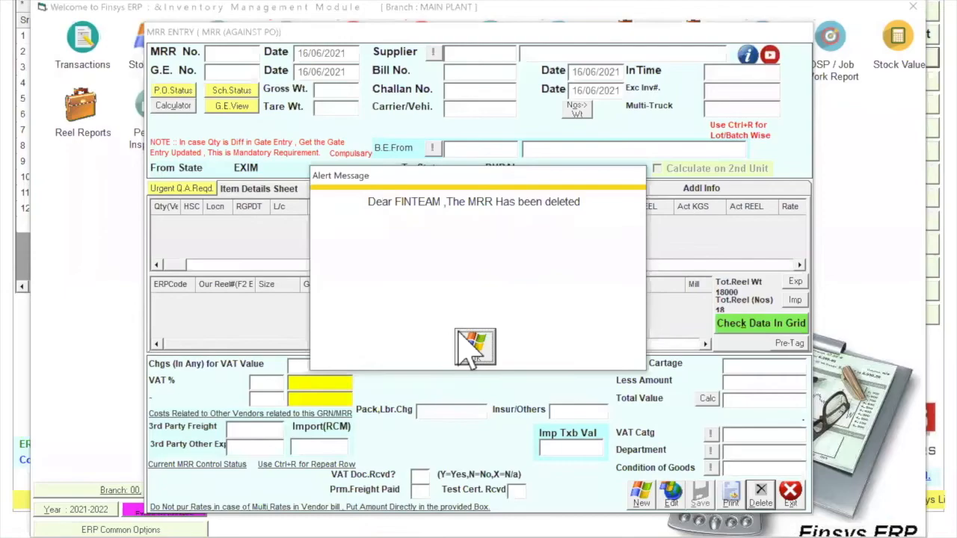
left_click(468, 344)
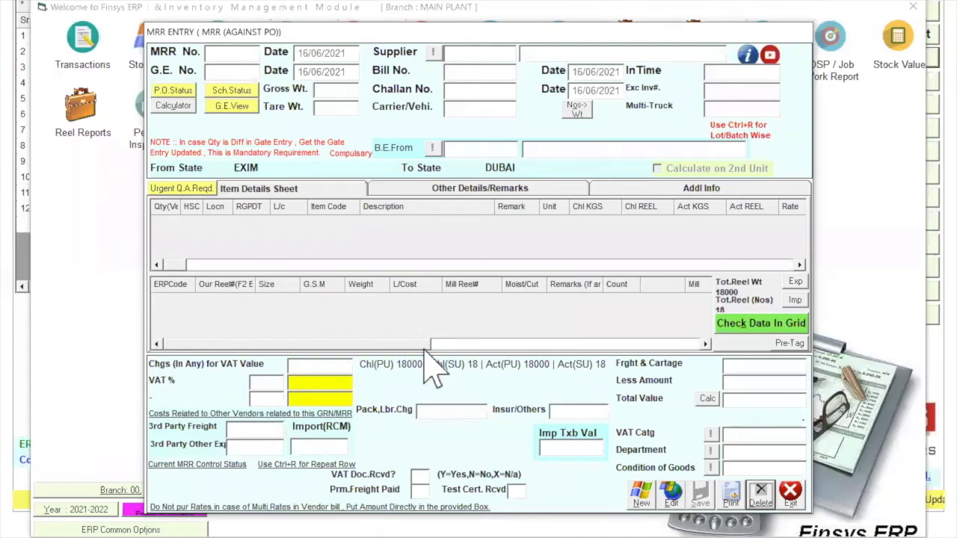
Step: Start a new MRR for the Nithya Paper Mills gate entry and import its reel details from 001---Nithya CSV.csv on the Desktop
left_click(648, 501)
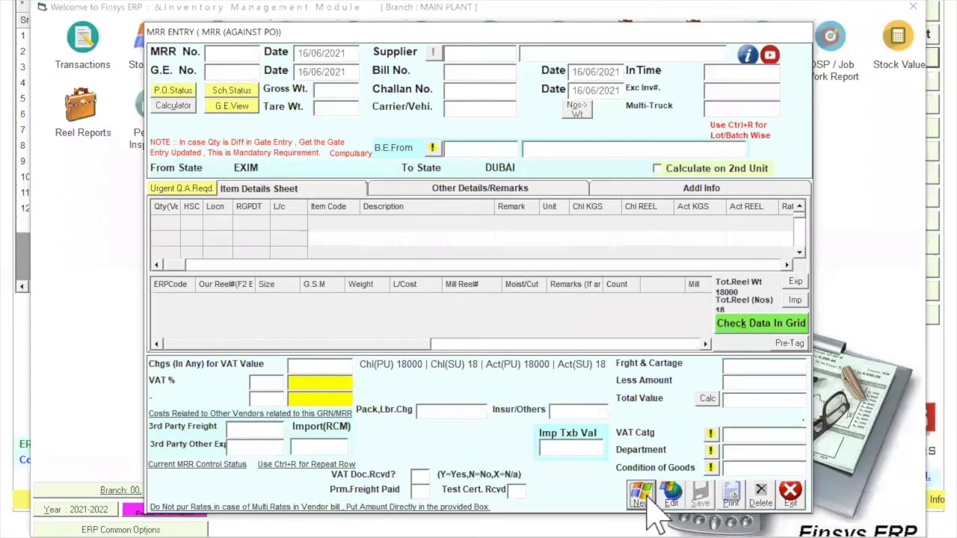
key("Return")
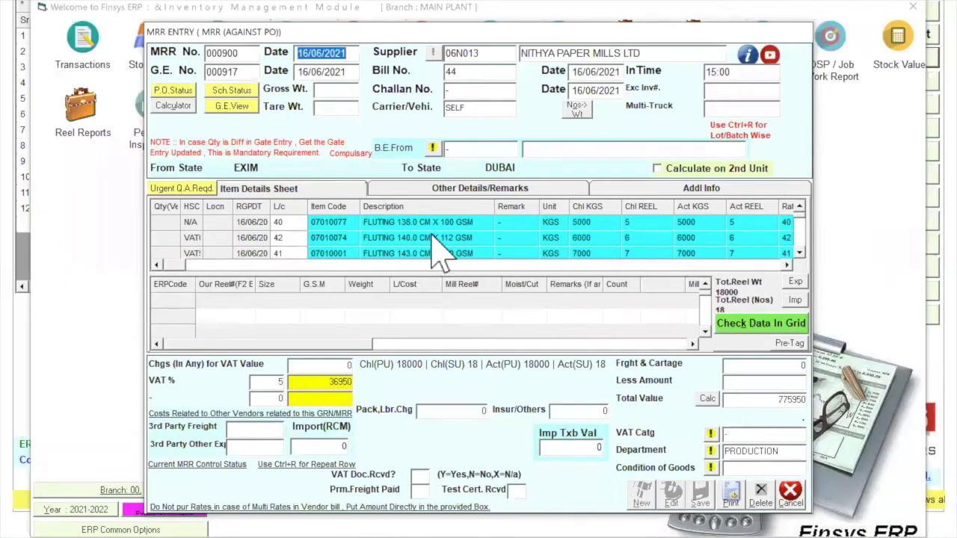
left_click(795, 300)
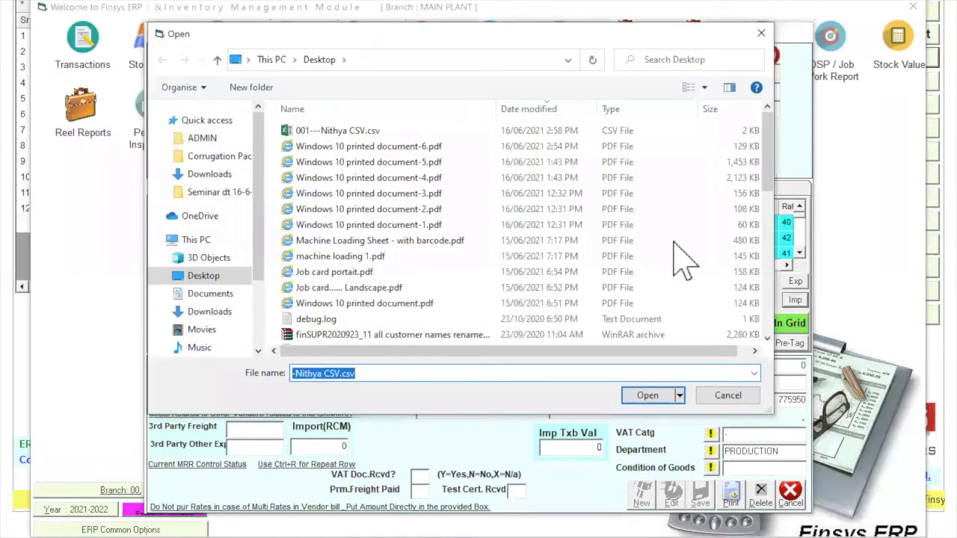
left_click(356, 132)
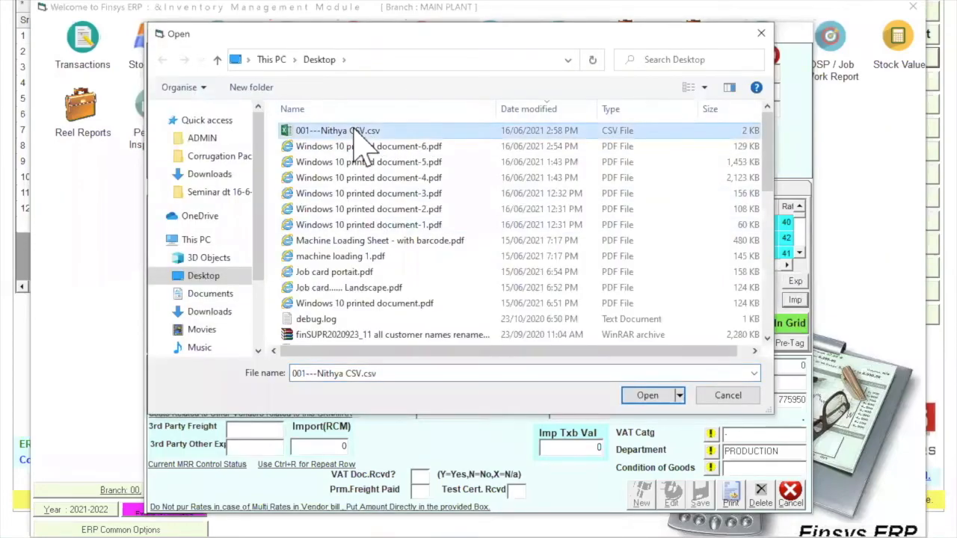
left_click(647, 394)
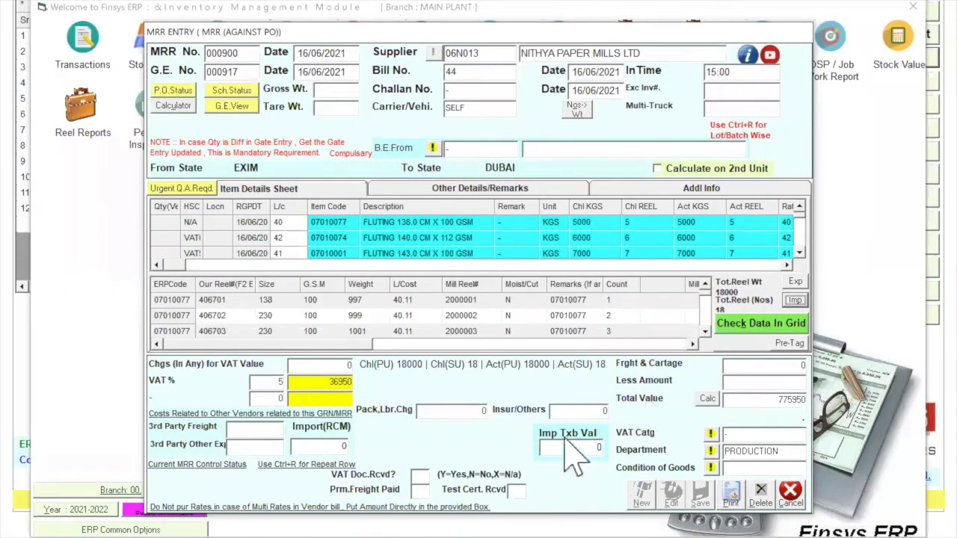
Step: Set VAT Doc.Rcvd? to Y and run the data check on the re-imported reel grid
left_click(421, 475)
type("Y")
left_click(754, 324)
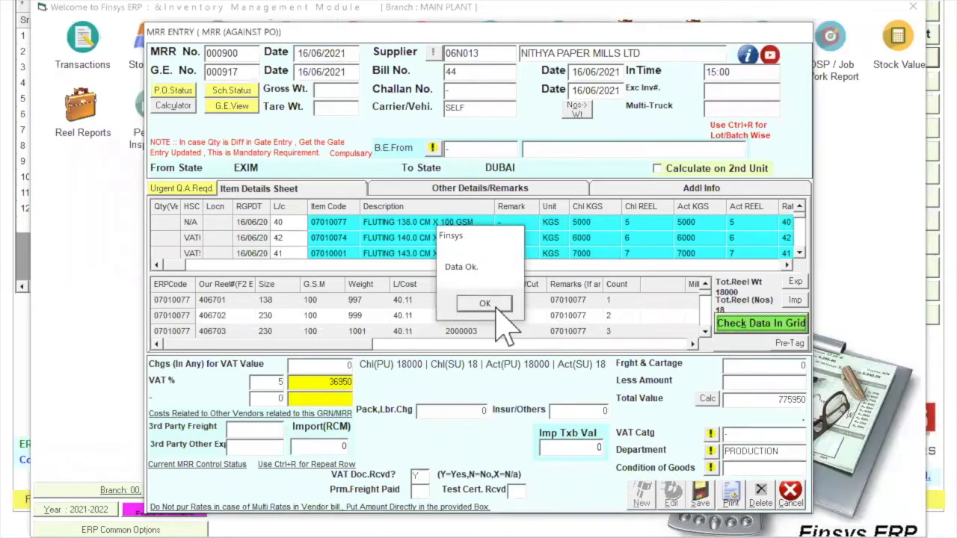
left_click(486, 303)
Step: Save the re-entered MRR and close its confirmation without printing
left_click(699, 495)
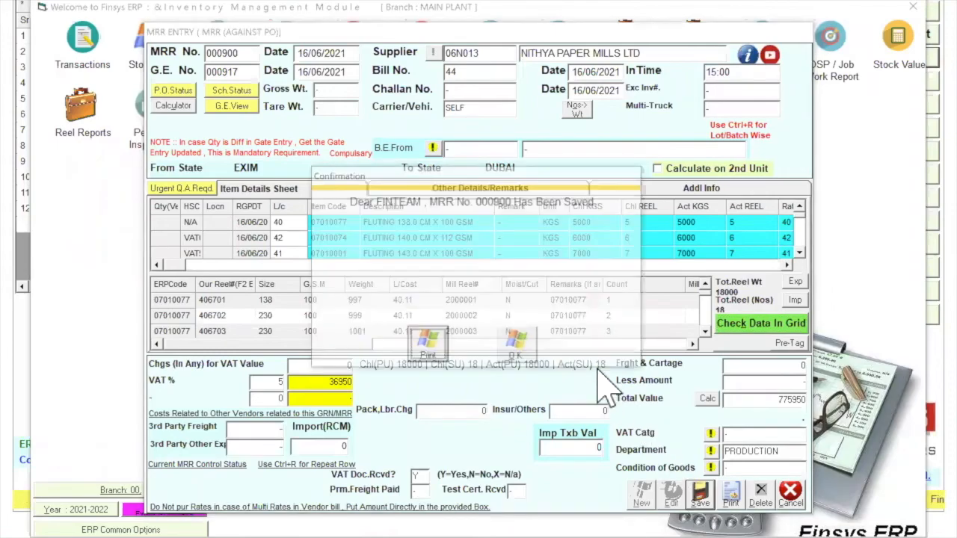
left_click(521, 346)
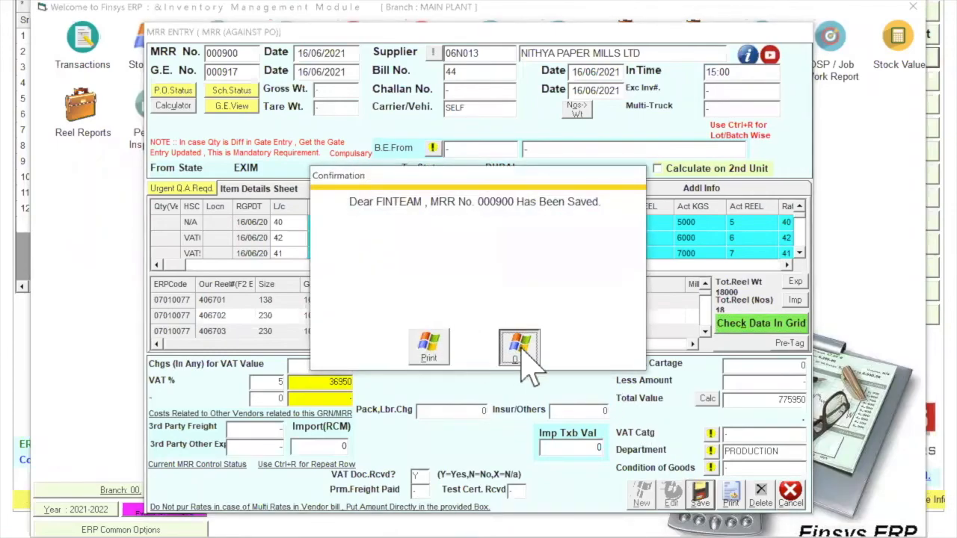